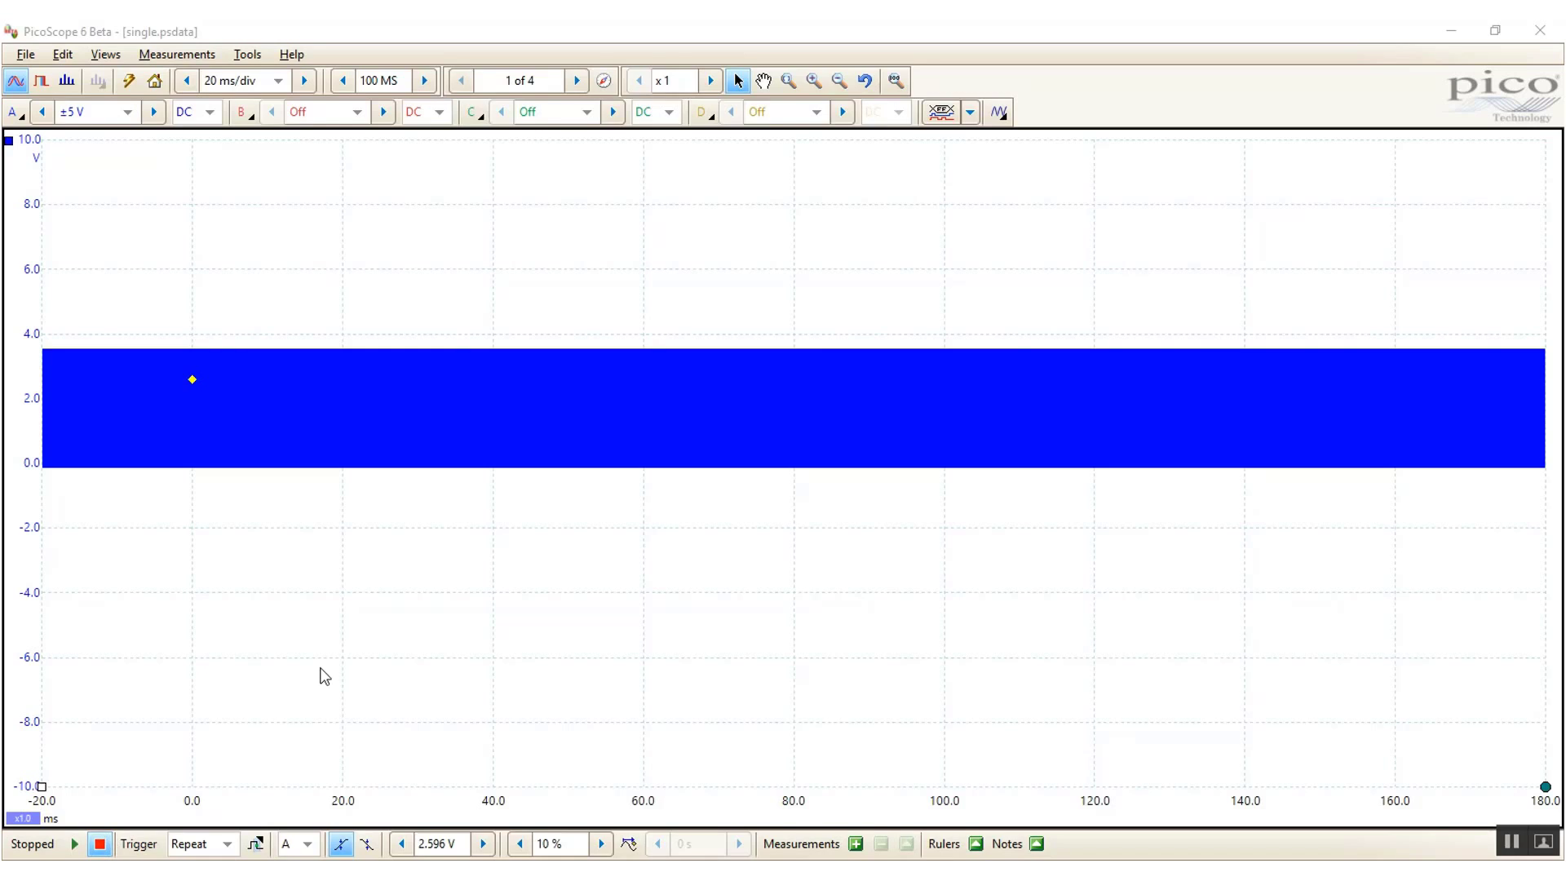
# Step: Zoom into the capture's dense pulse train to reveal individual pulses, then restore the full view
pyautogui.click(789, 82)
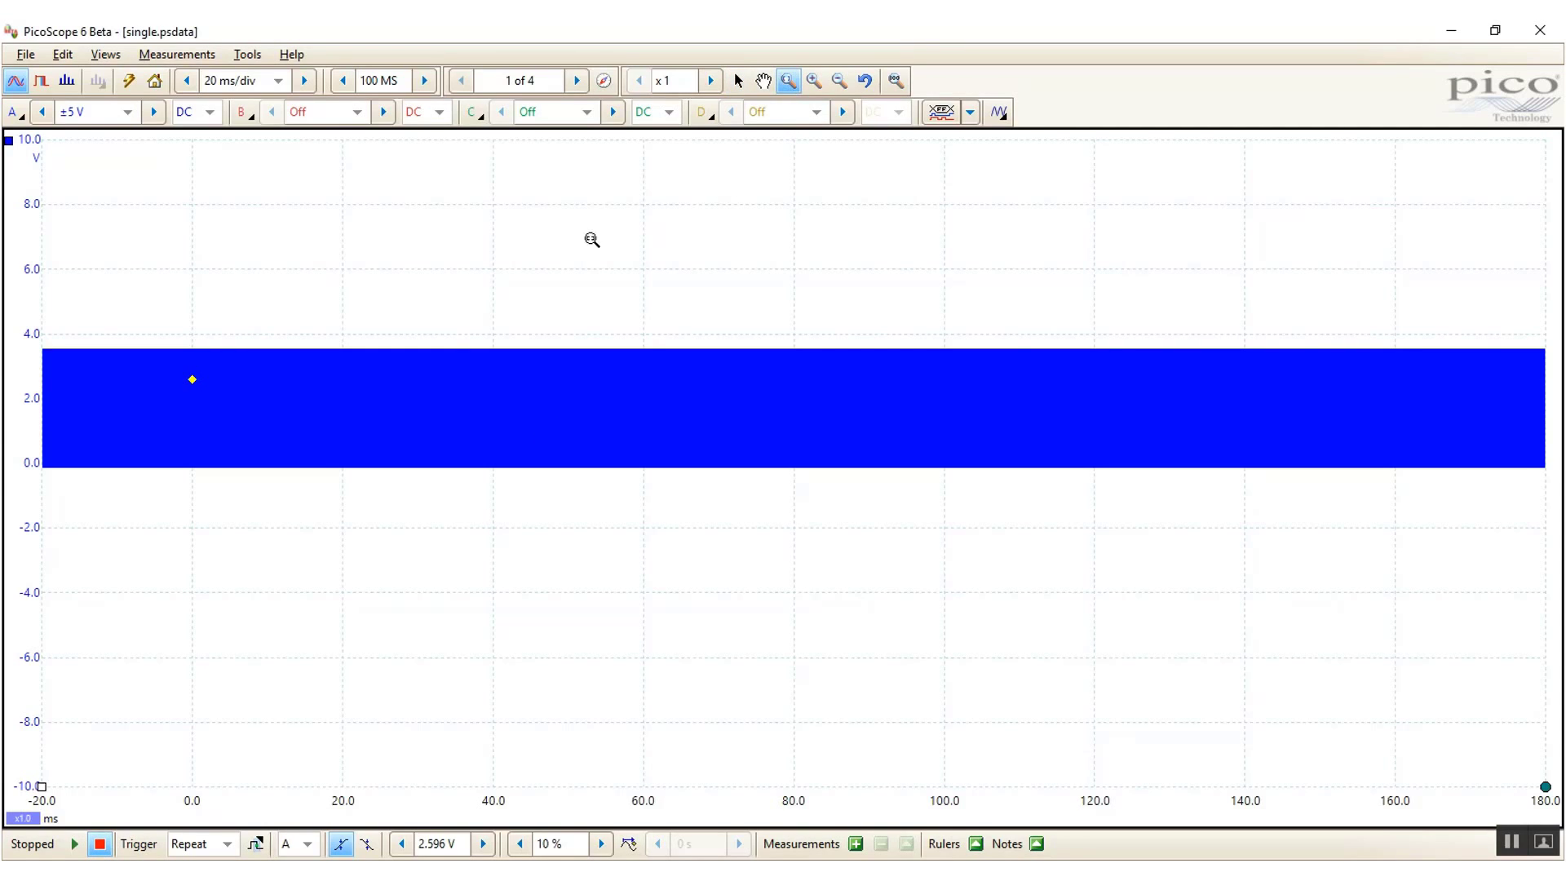
pyautogui.moveTo(195, 293); pyautogui.dragTo(216, 518)
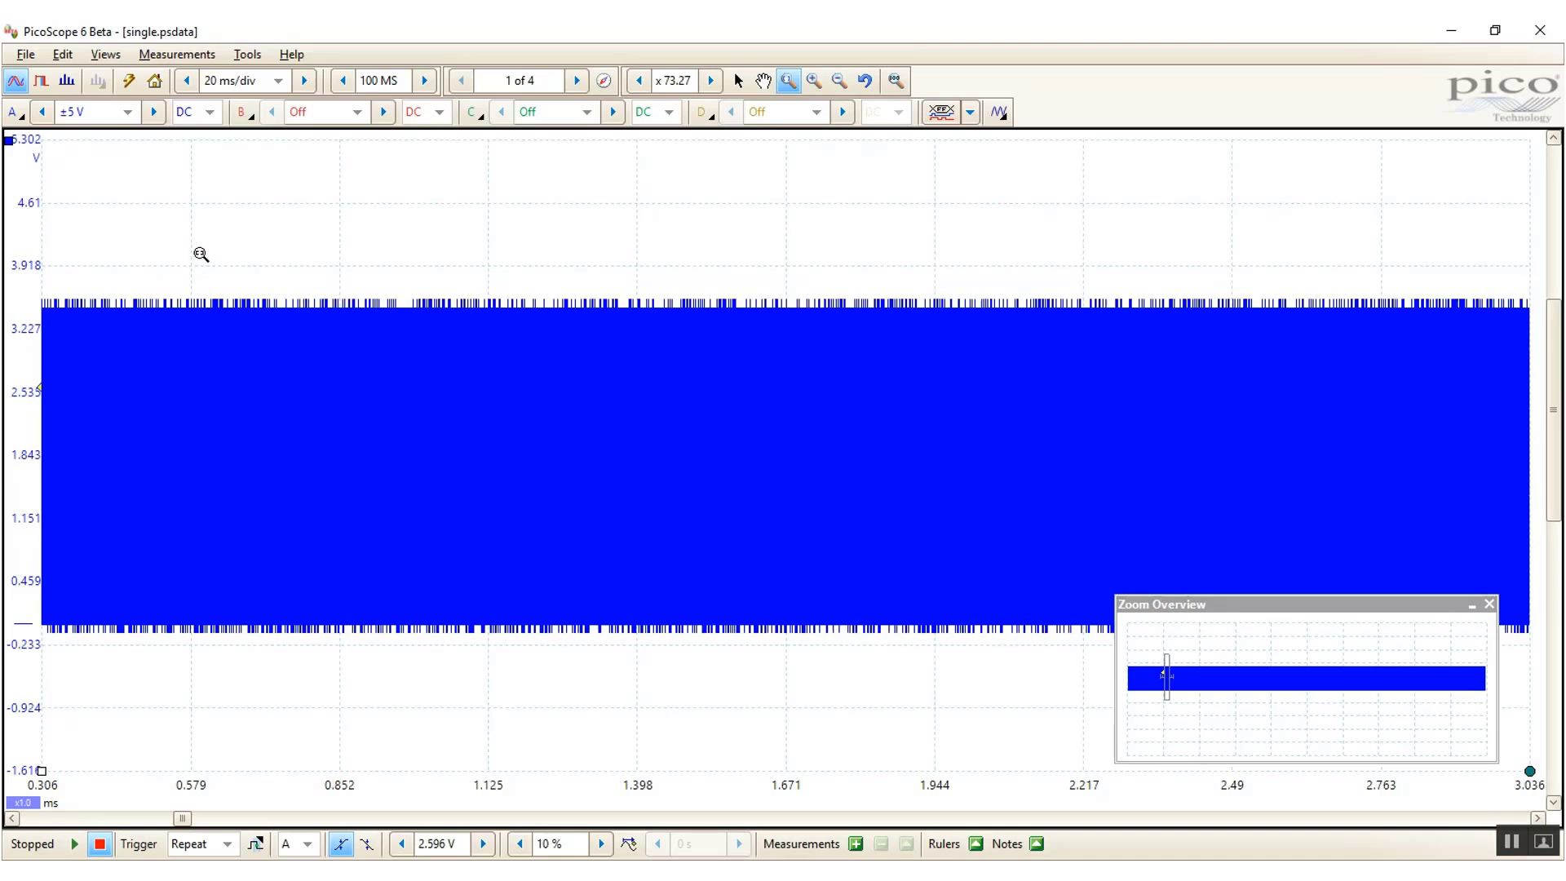
pyautogui.moveTo(198, 242); pyautogui.dragTo(225, 696)
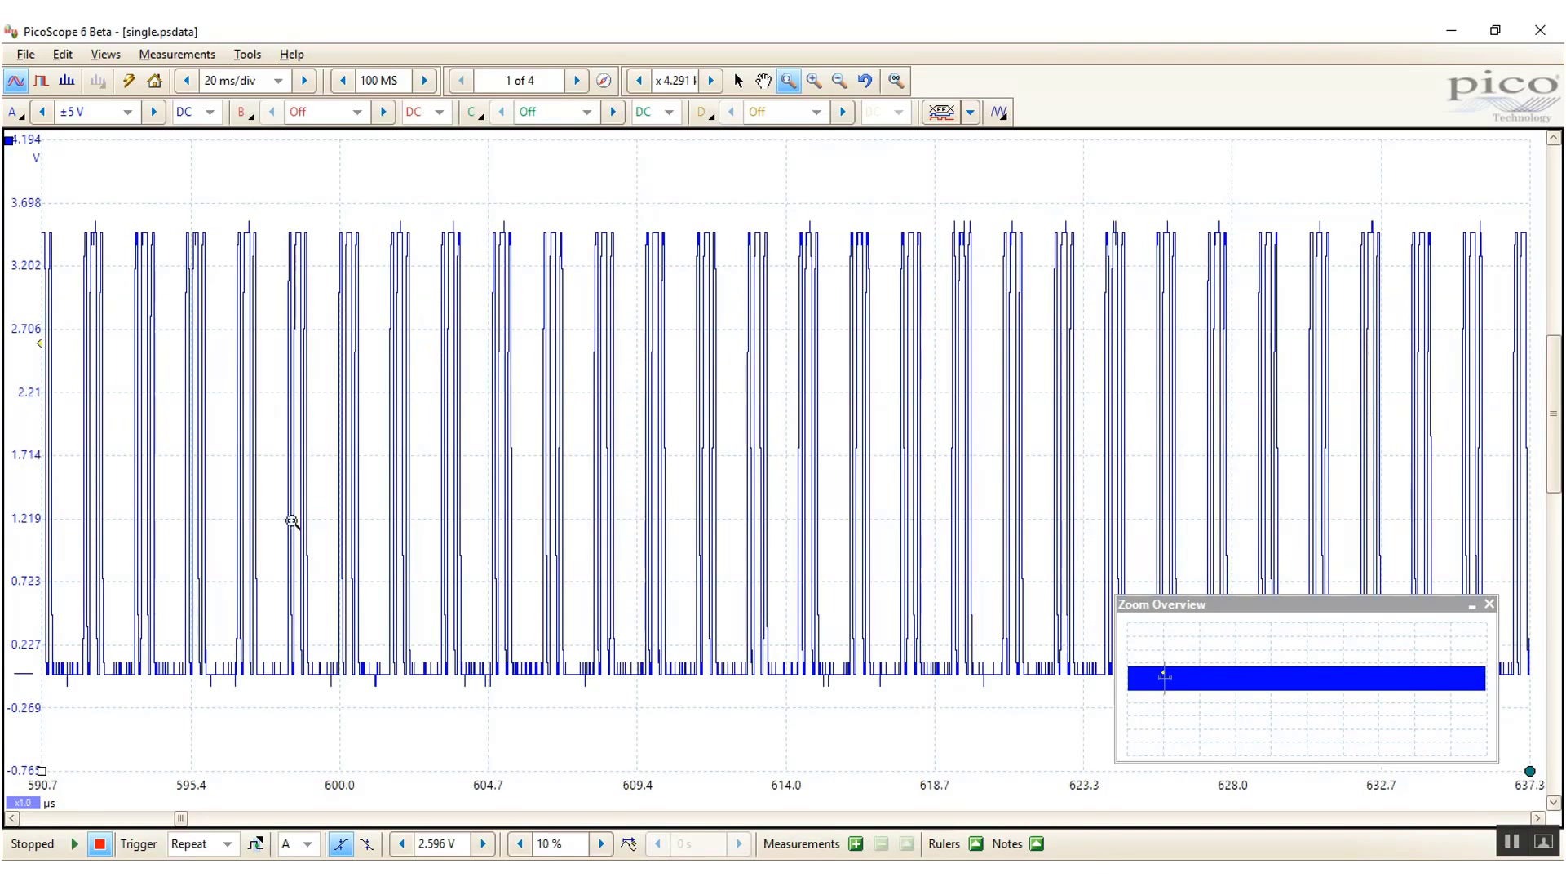
pyautogui.moveTo(203, 177); pyautogui.dragTo(623, 714)
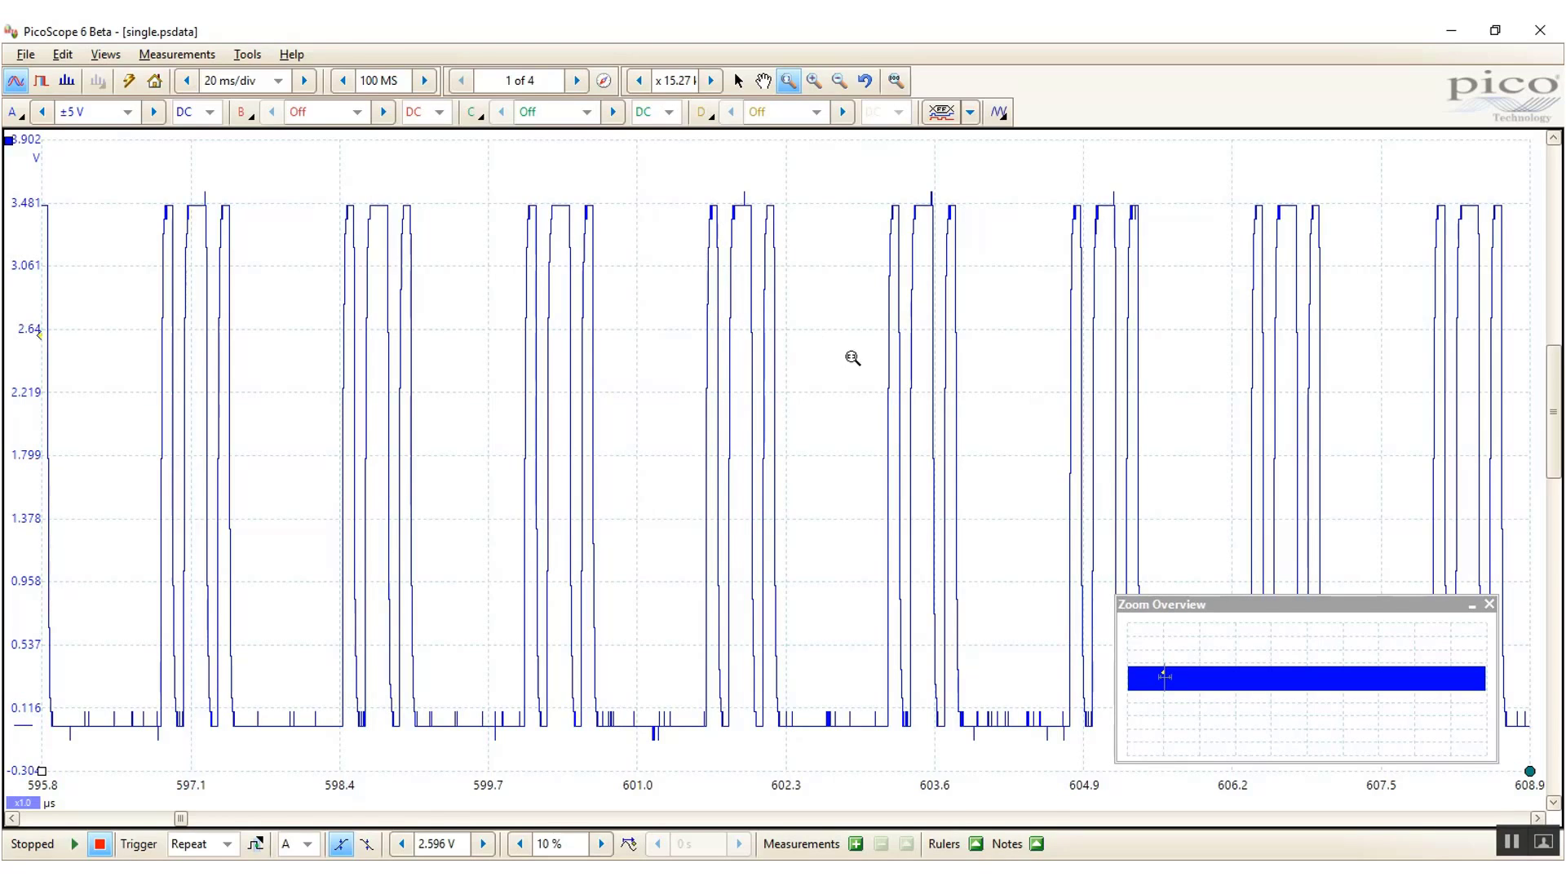
pyautogui.click(1490, 606)
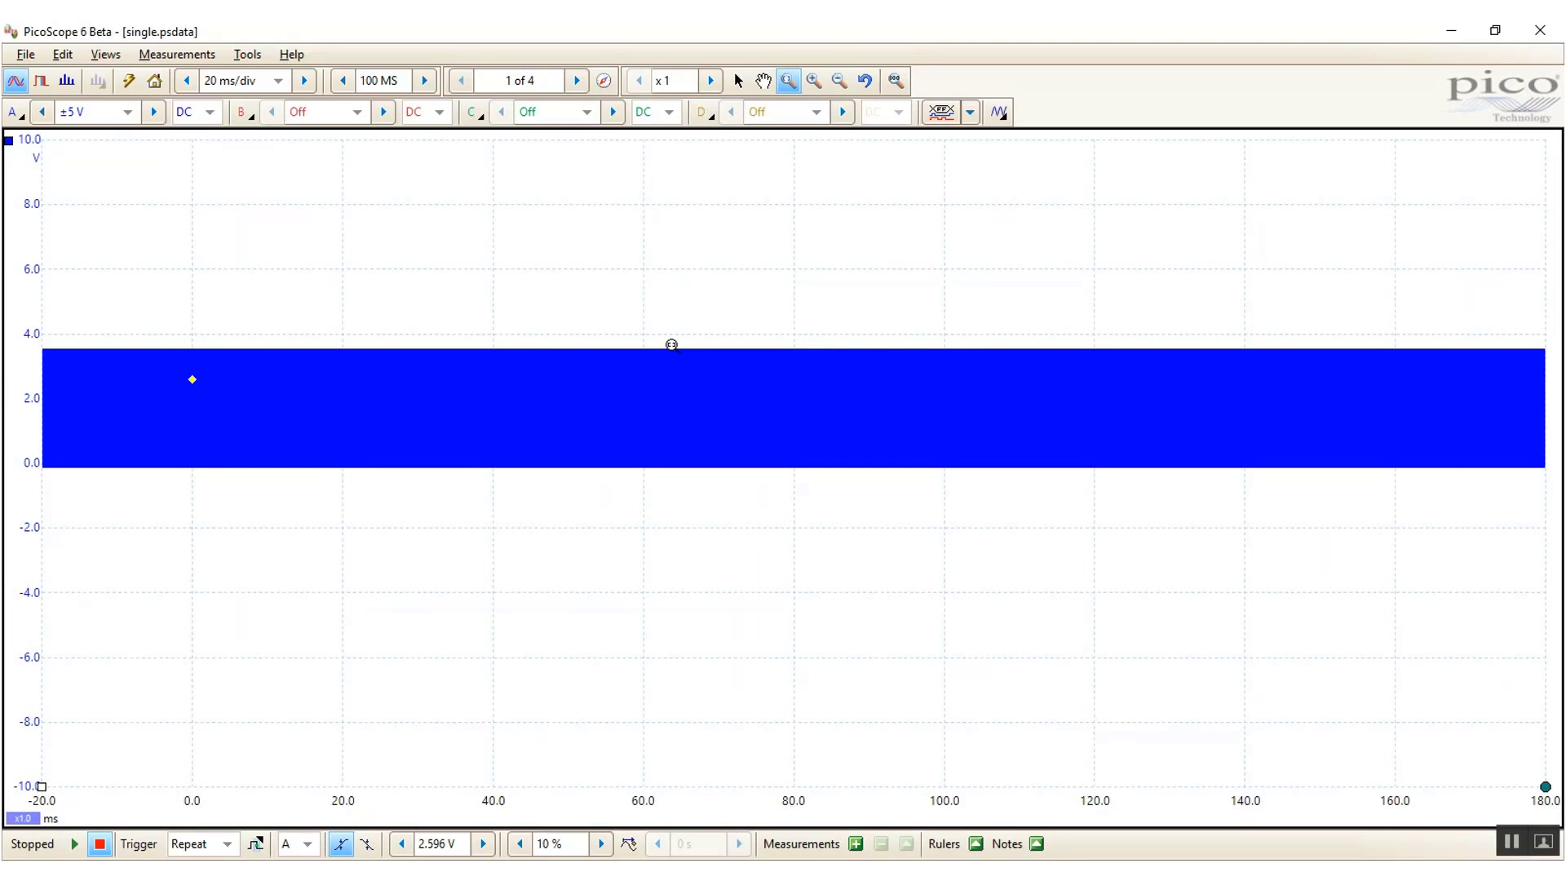
# Step: Create a DeepMeasure analysis on channel A with the default 1.734 V and 10/90 thresholds
pyautogui.click(172, 54)
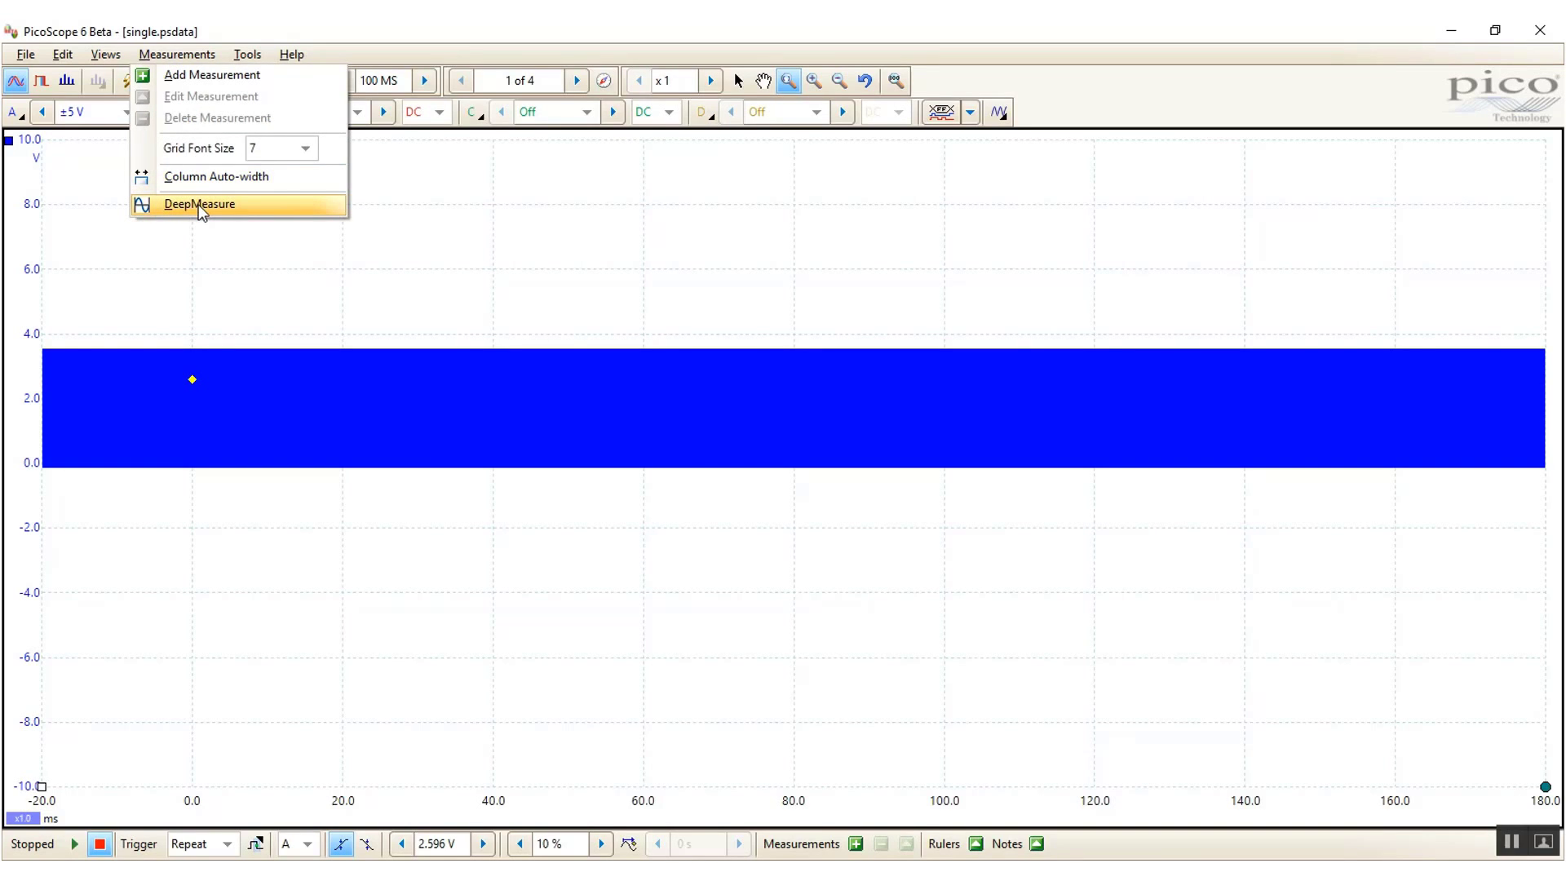
pyautogui.click(203, 204)
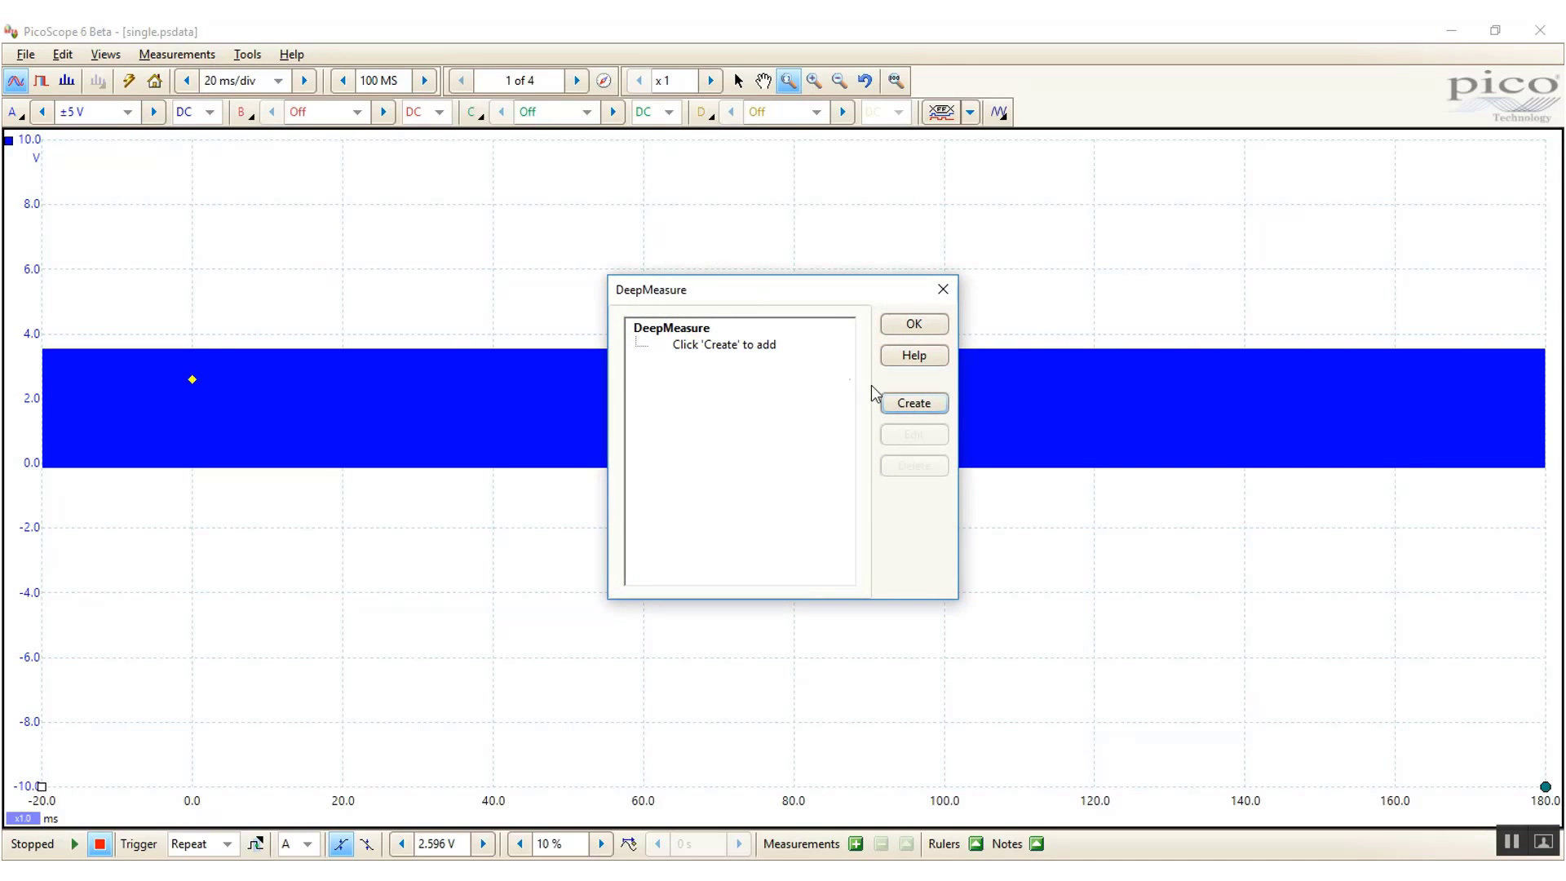
pyautogui.click(899, 410)
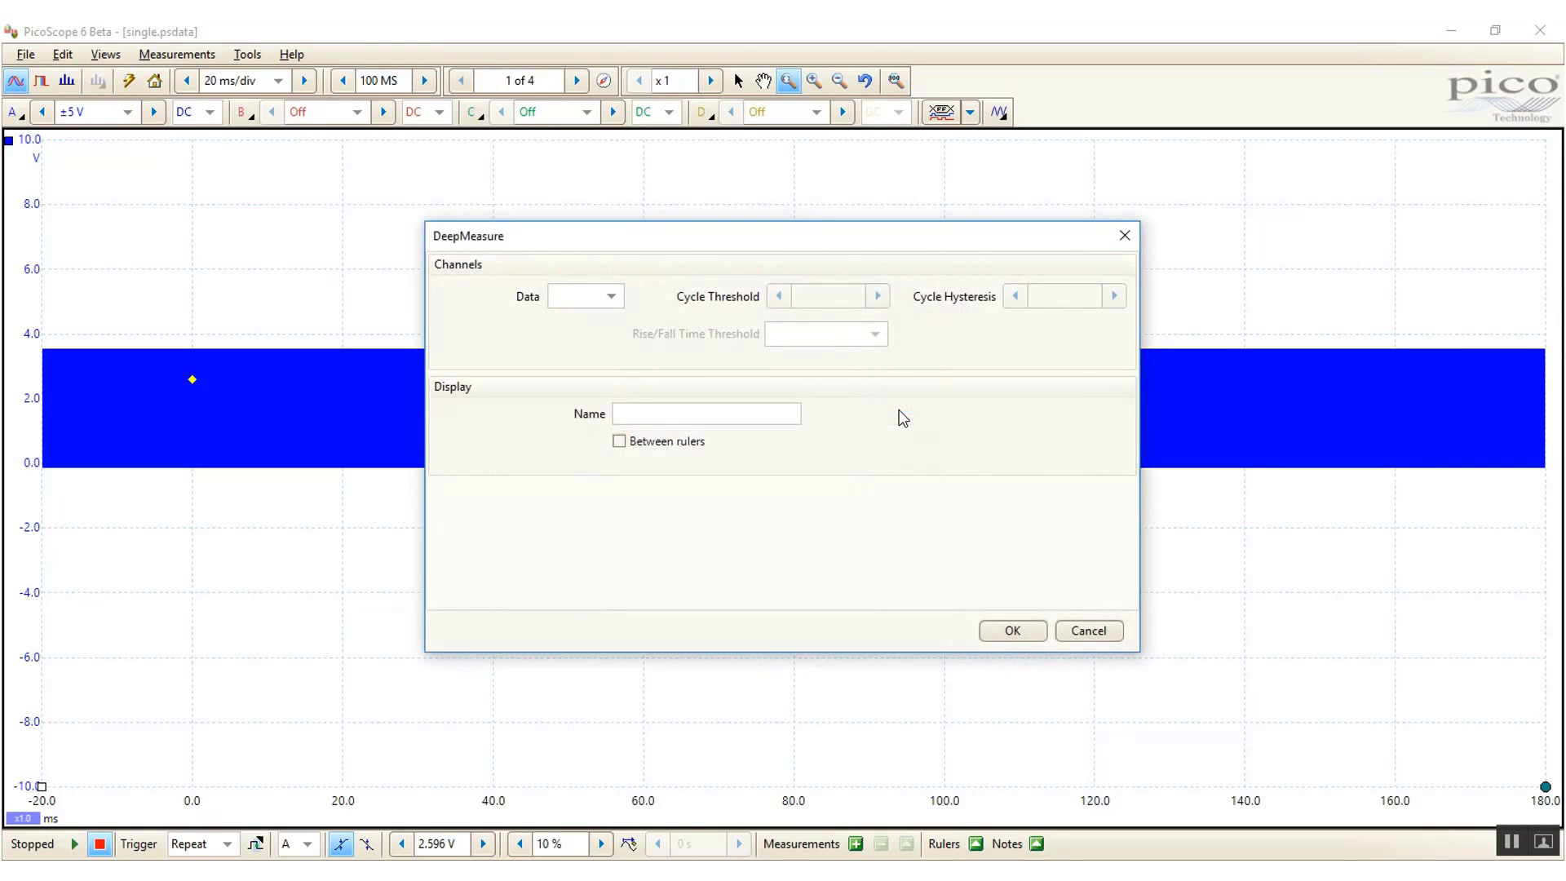
pyautogui.click(613, 301)
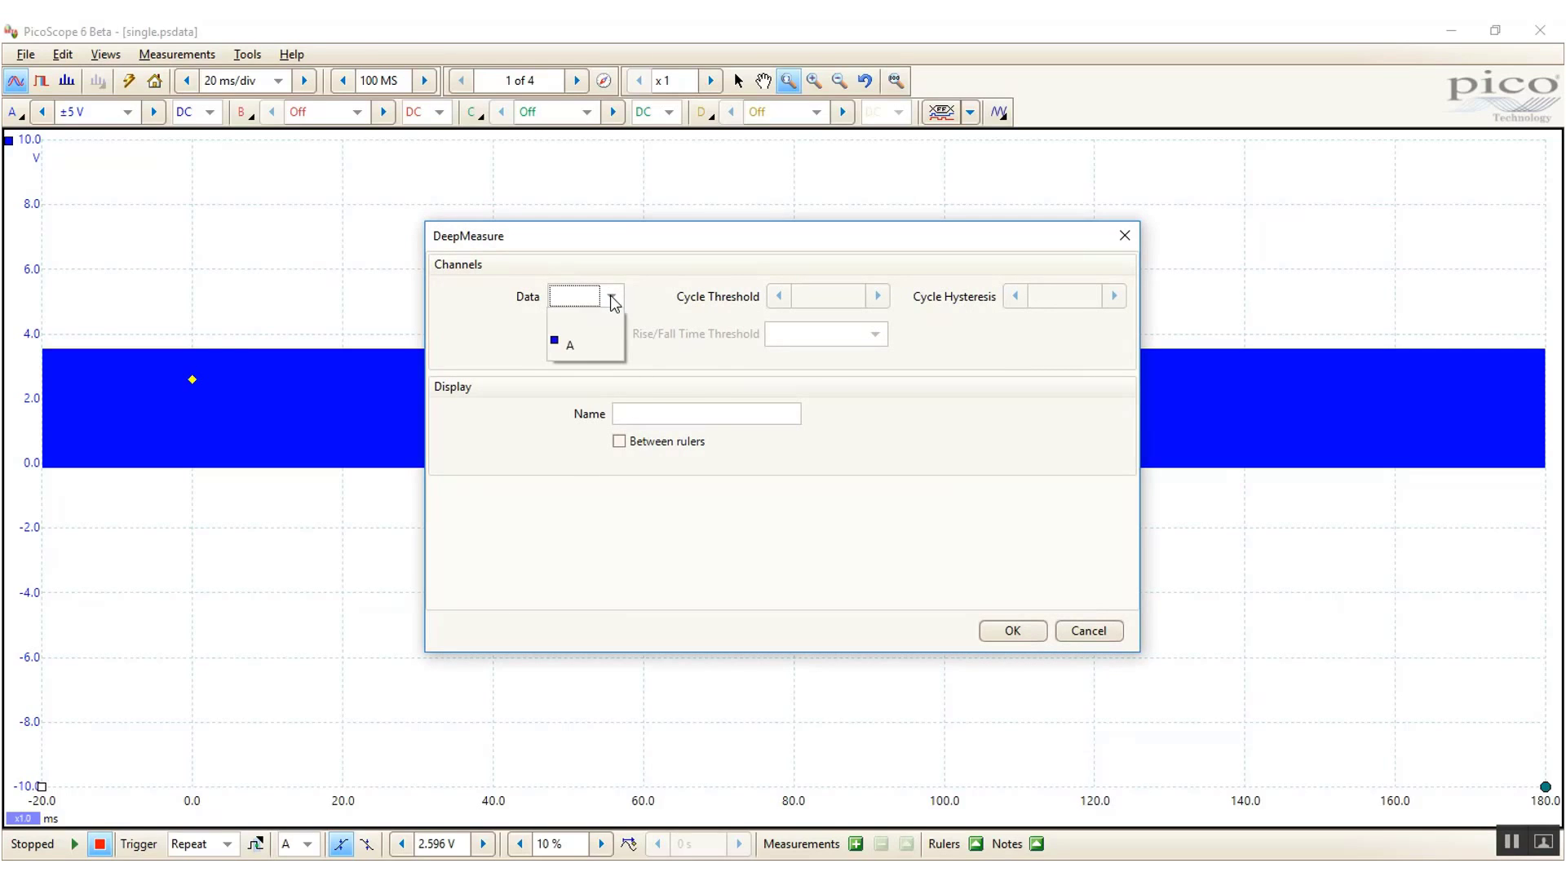
pyautogui.click(589, 350)
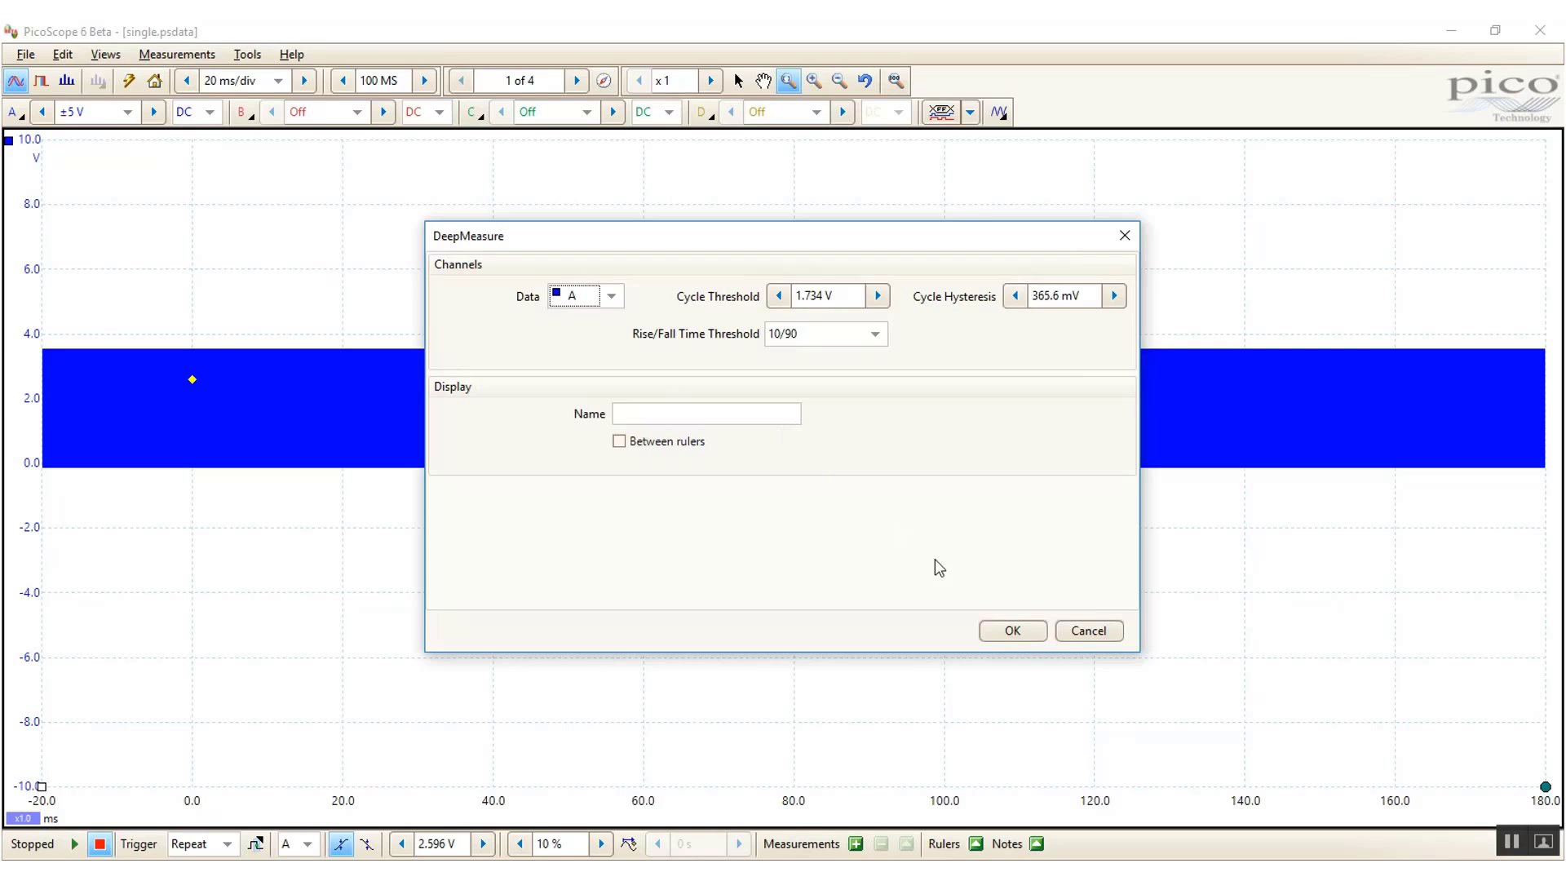
pyautogui.click(1003, 632)
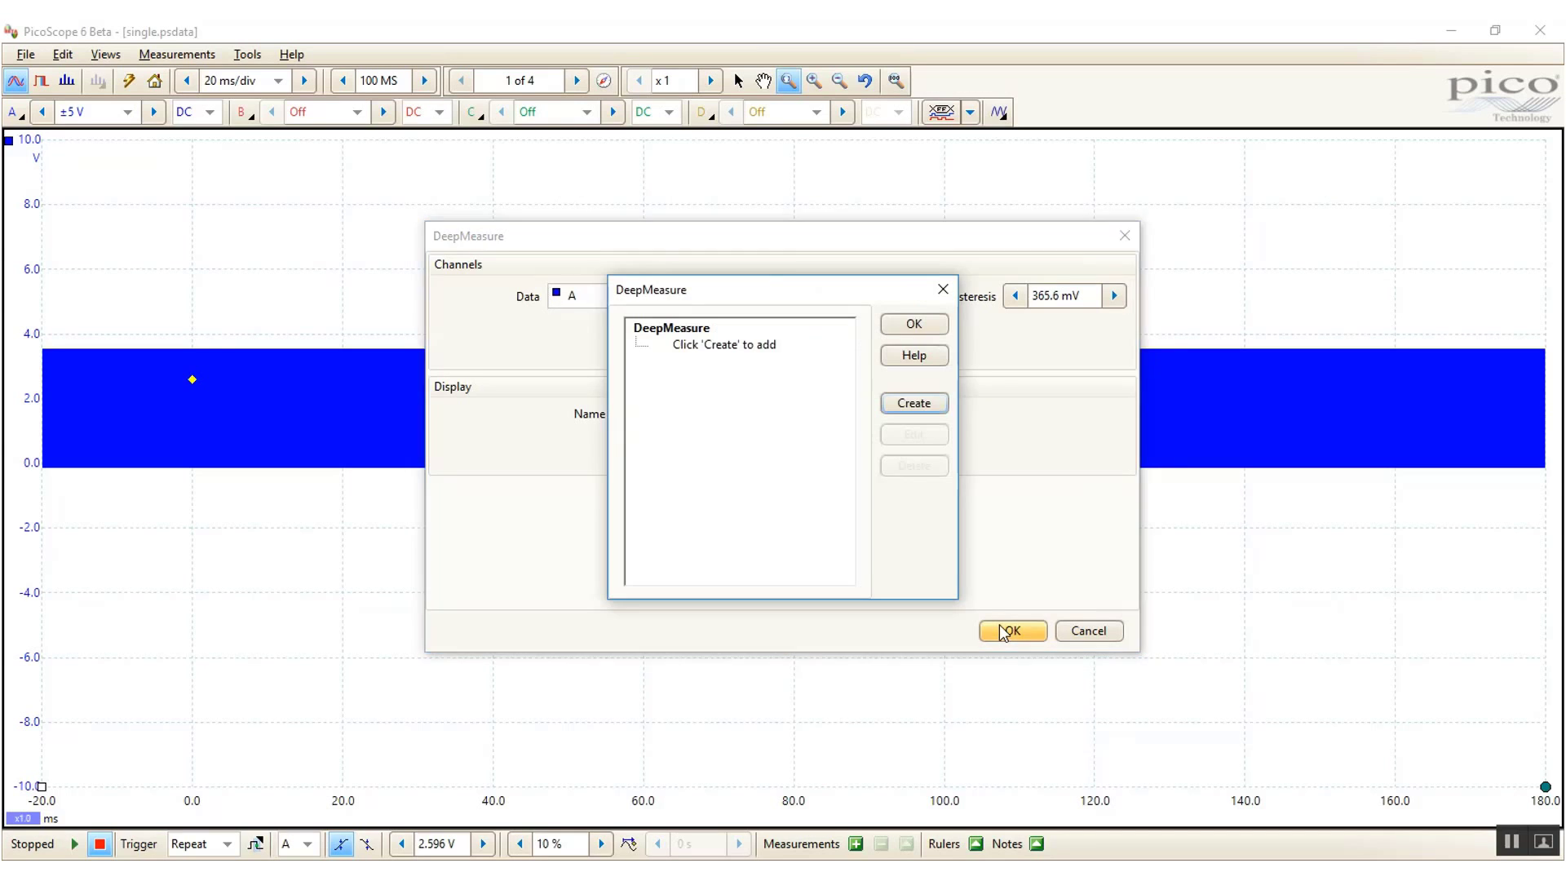
# Step: Run the channel A DeepMeasure, zoom into the trace's first milliseconds, and sort by cycle number descending
pyautogui.click(913, 326)
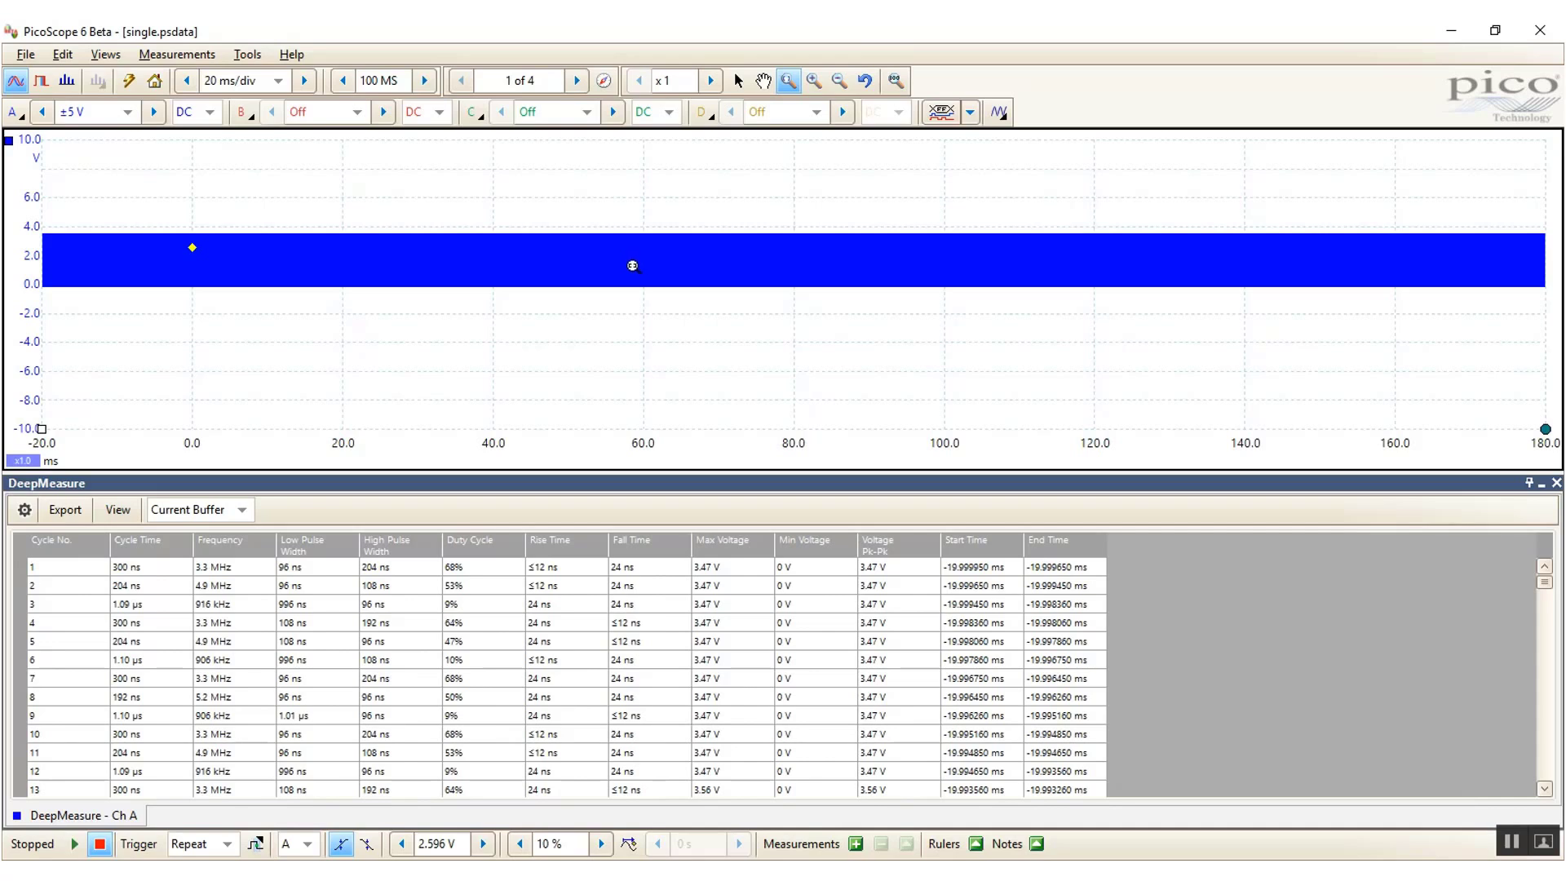
pyautogui.moveTo(282, 339)
pyautogui.mouseDown()
pyautogui.moveTo(97, 462)
pyautogui.moveTo(248, 183)
pyautogui.moveTo(152, 188)
pyautogui.mouseUp()
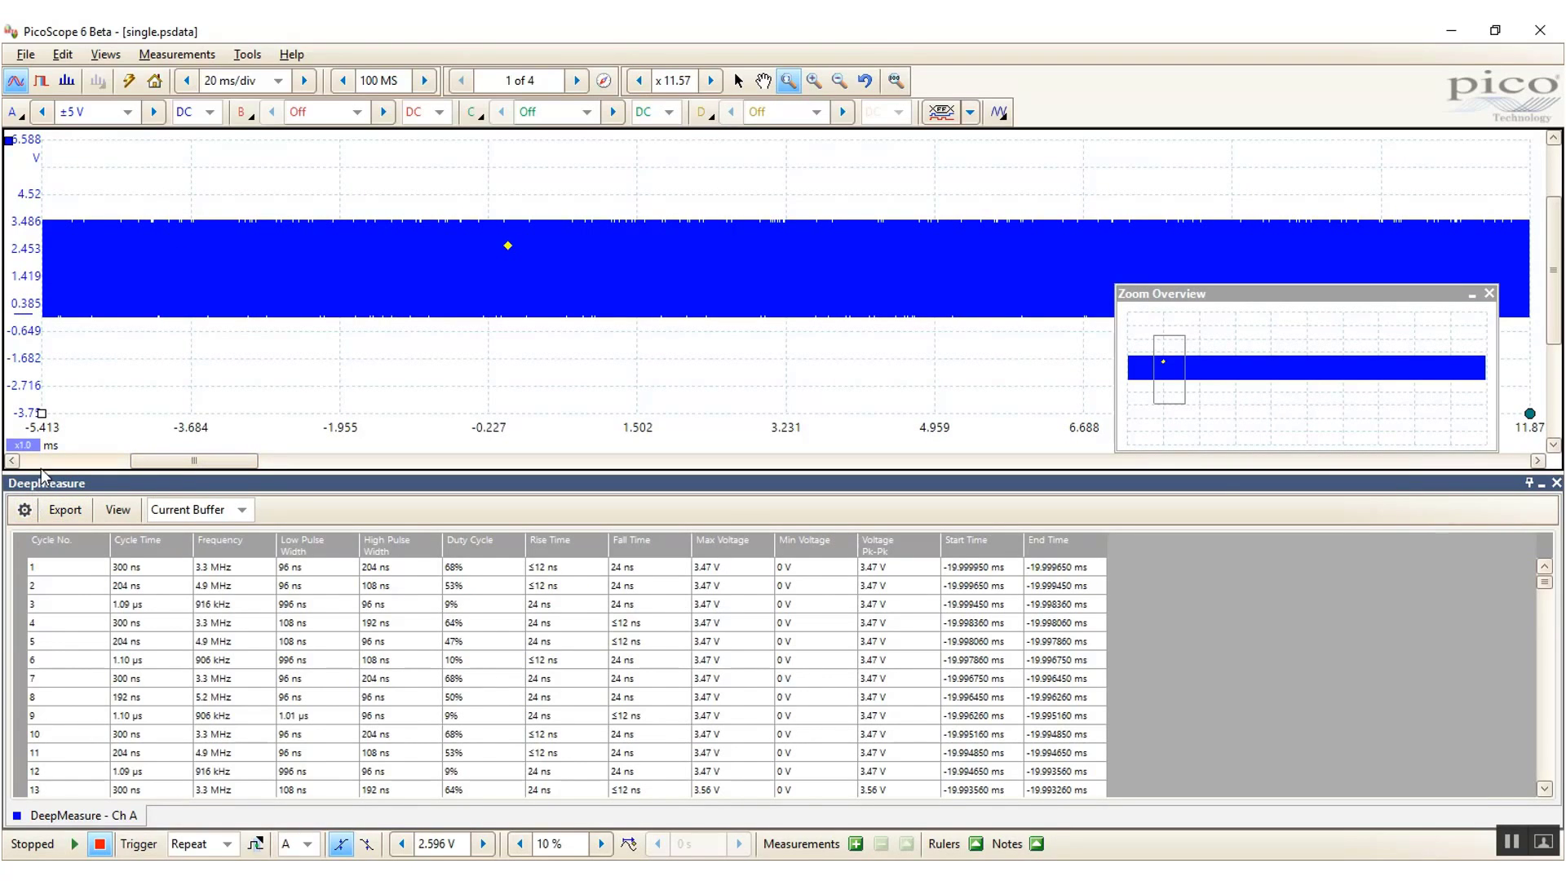
pyautogui.click(65, 542)
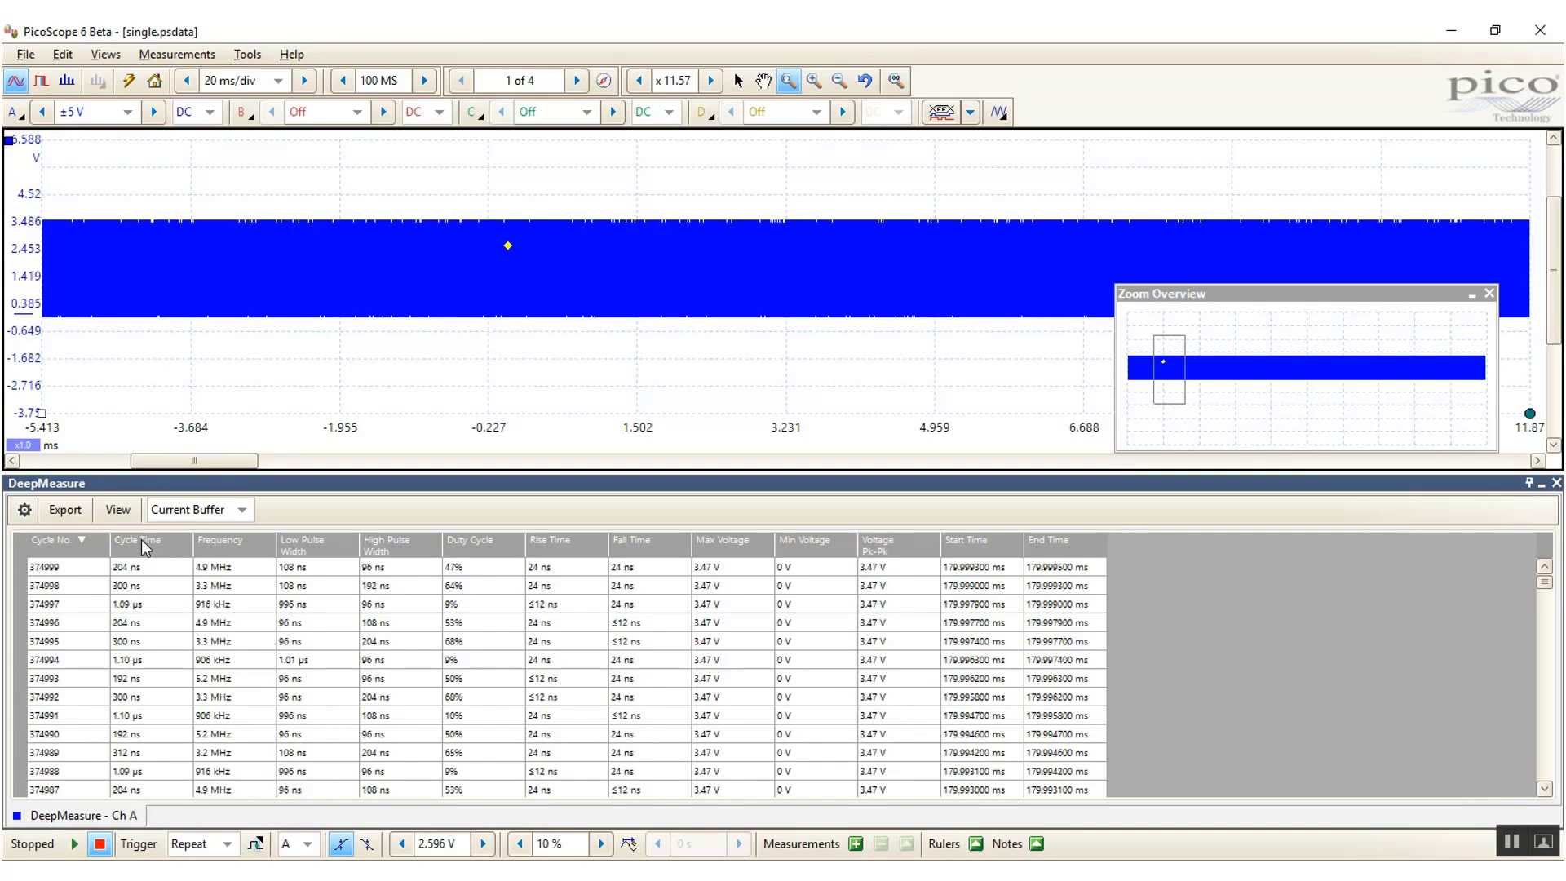
# Step: Sort by shortest cycle time, jump to cycle 371110, and zoom out to its neighbouring pulses
pyautogui.click(145, 546)
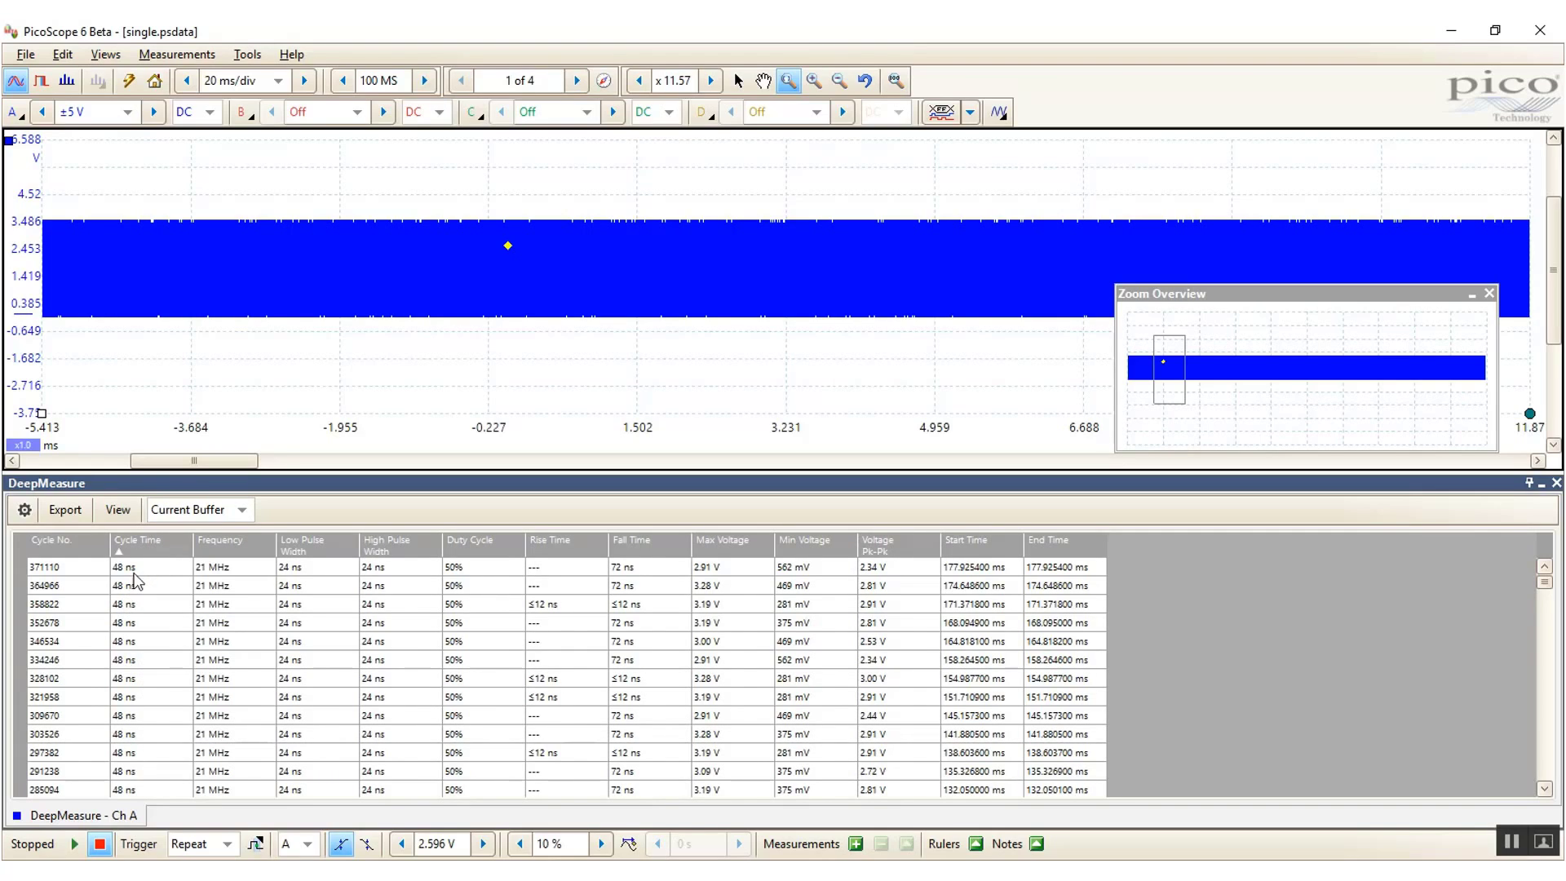
pyautogui.click(86, 570)
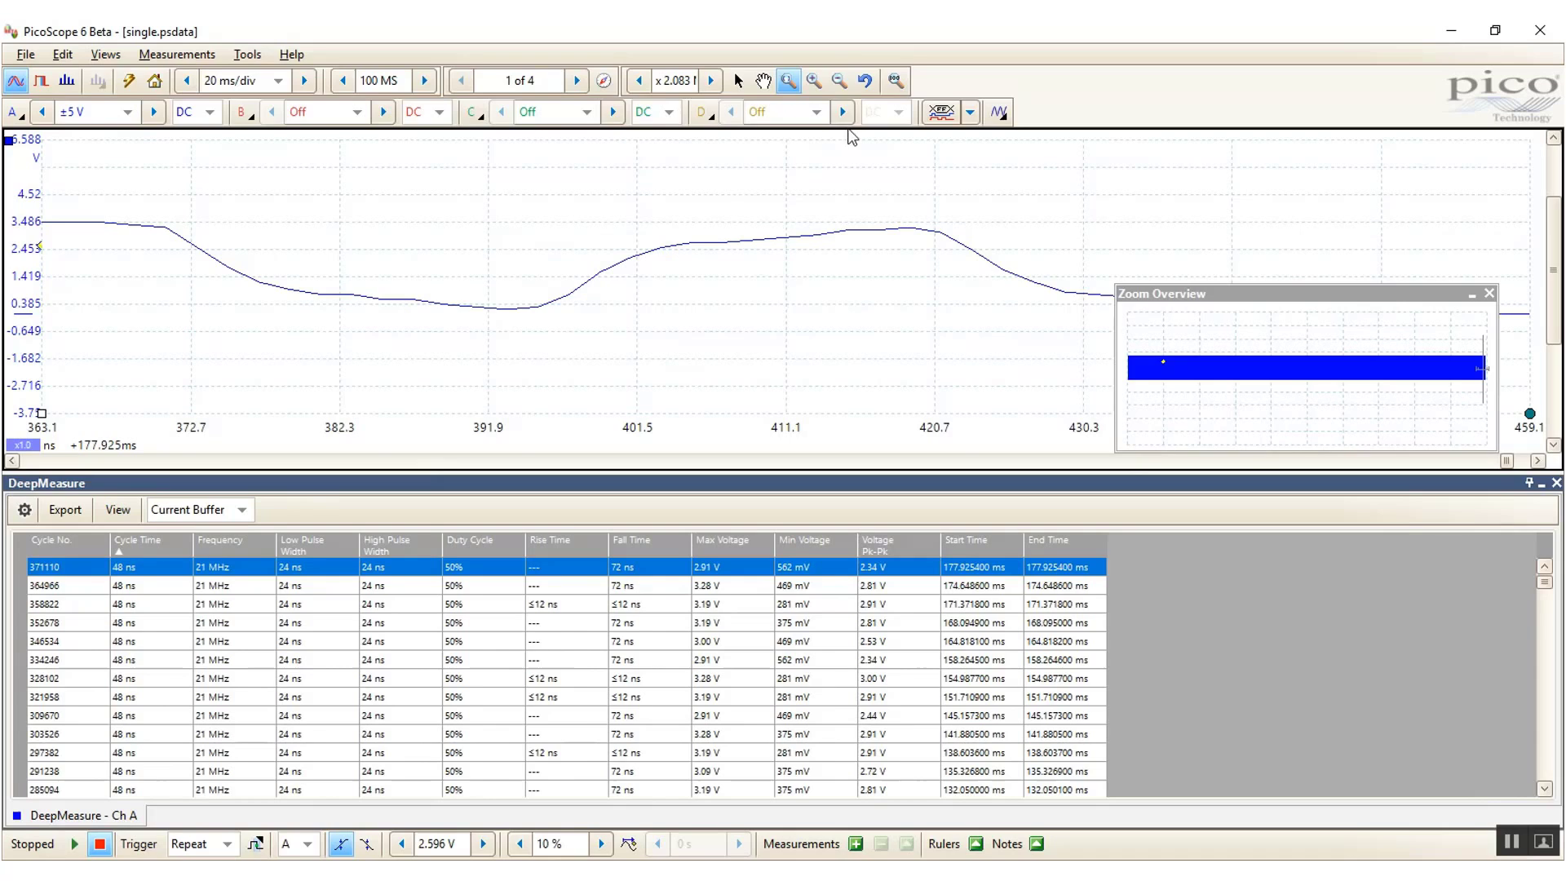
pyautogui.click(839, 81)
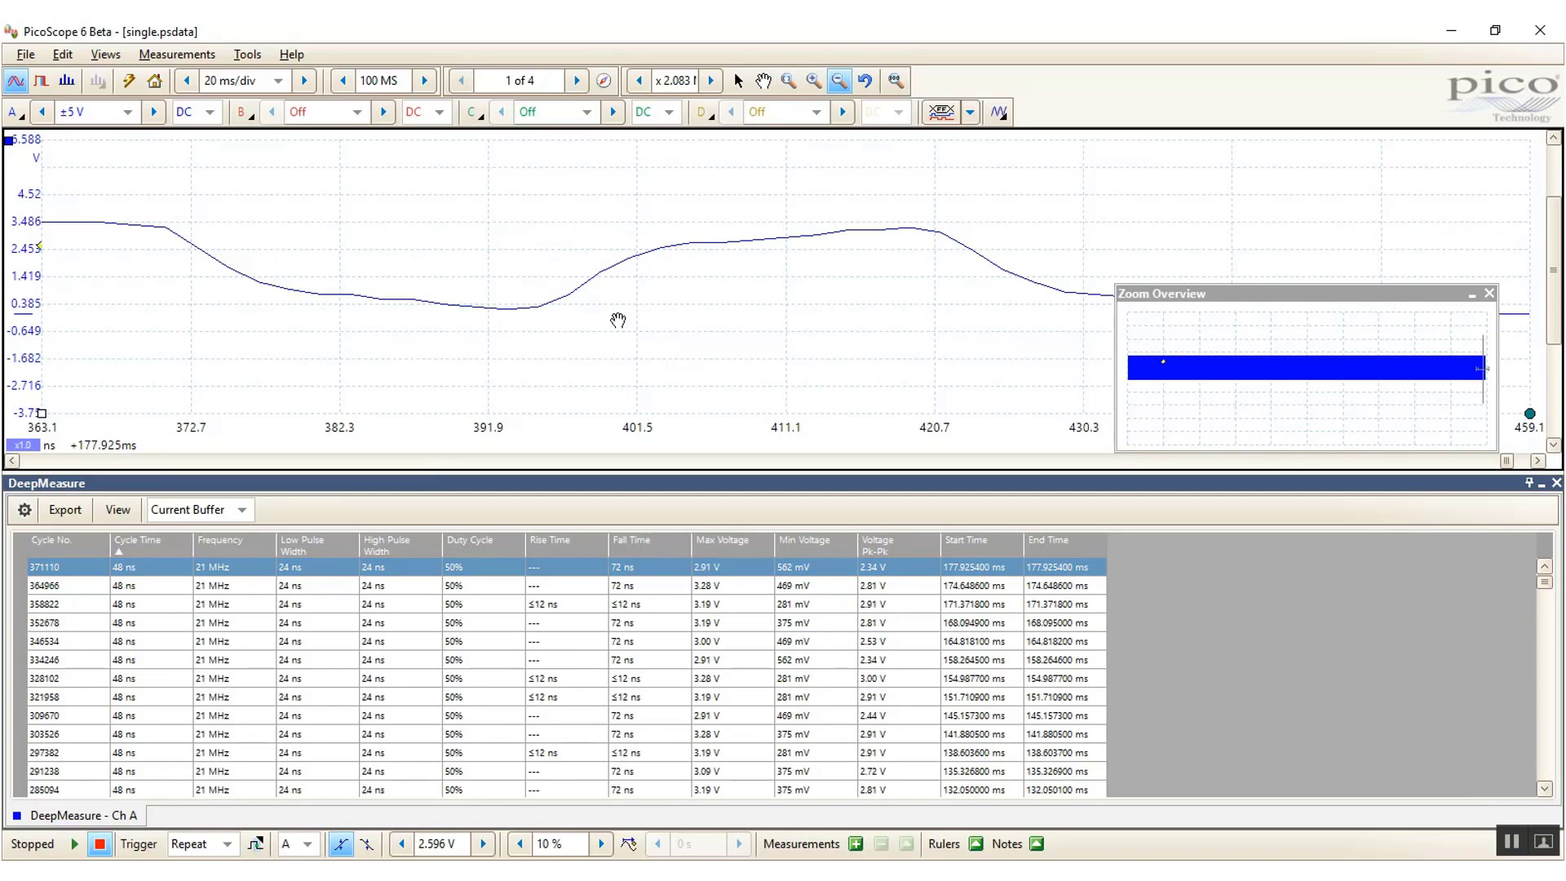
pyautogui.click(696, 241)
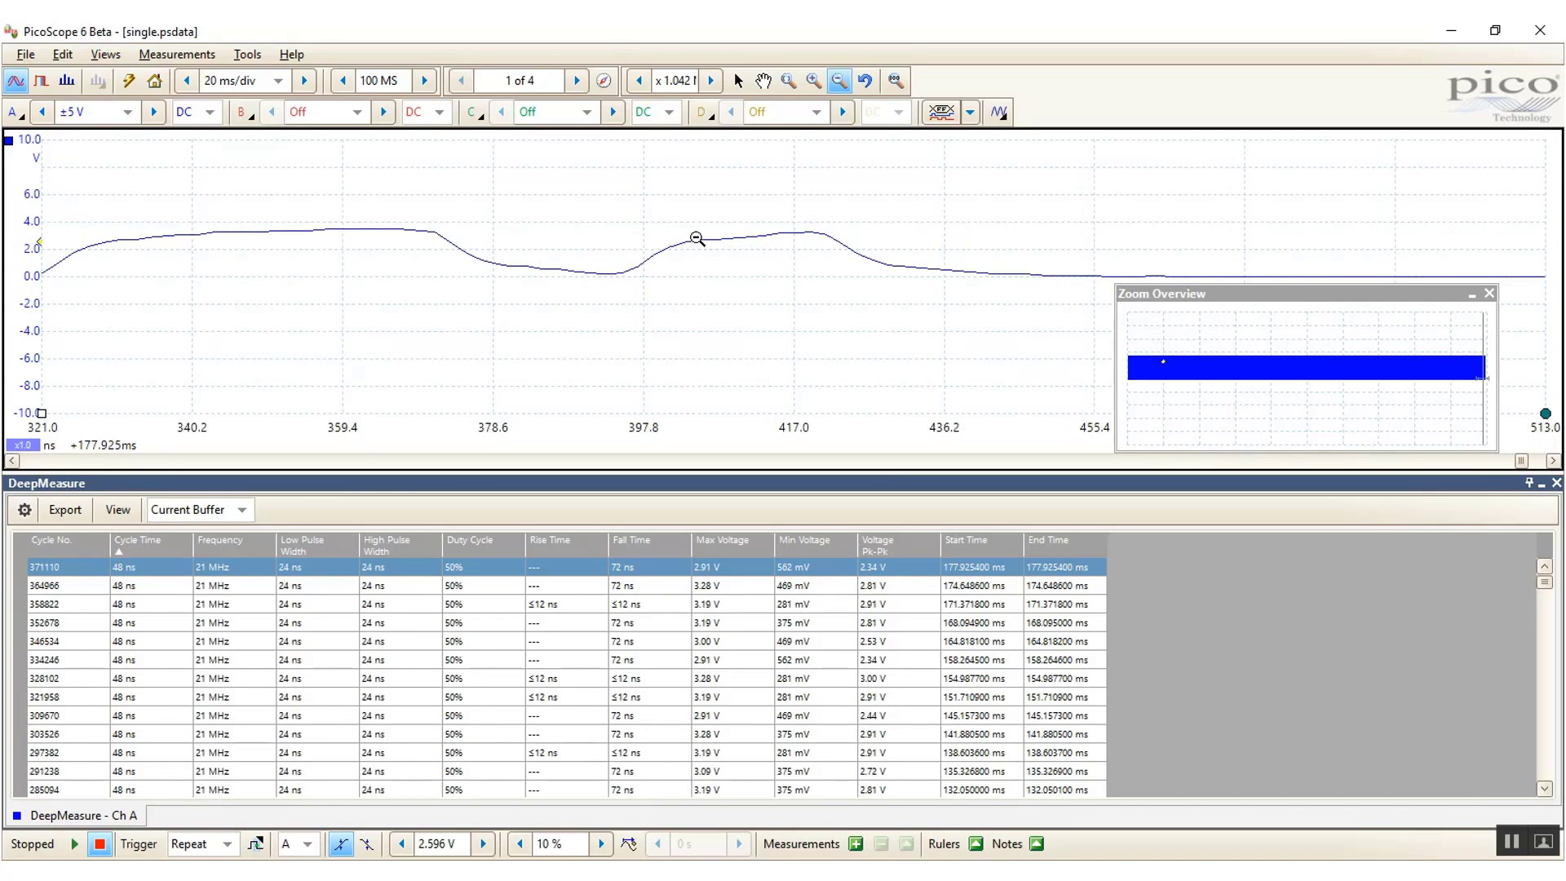
pyautogui.click(696, 239)
pyautogui.click(696, 238)
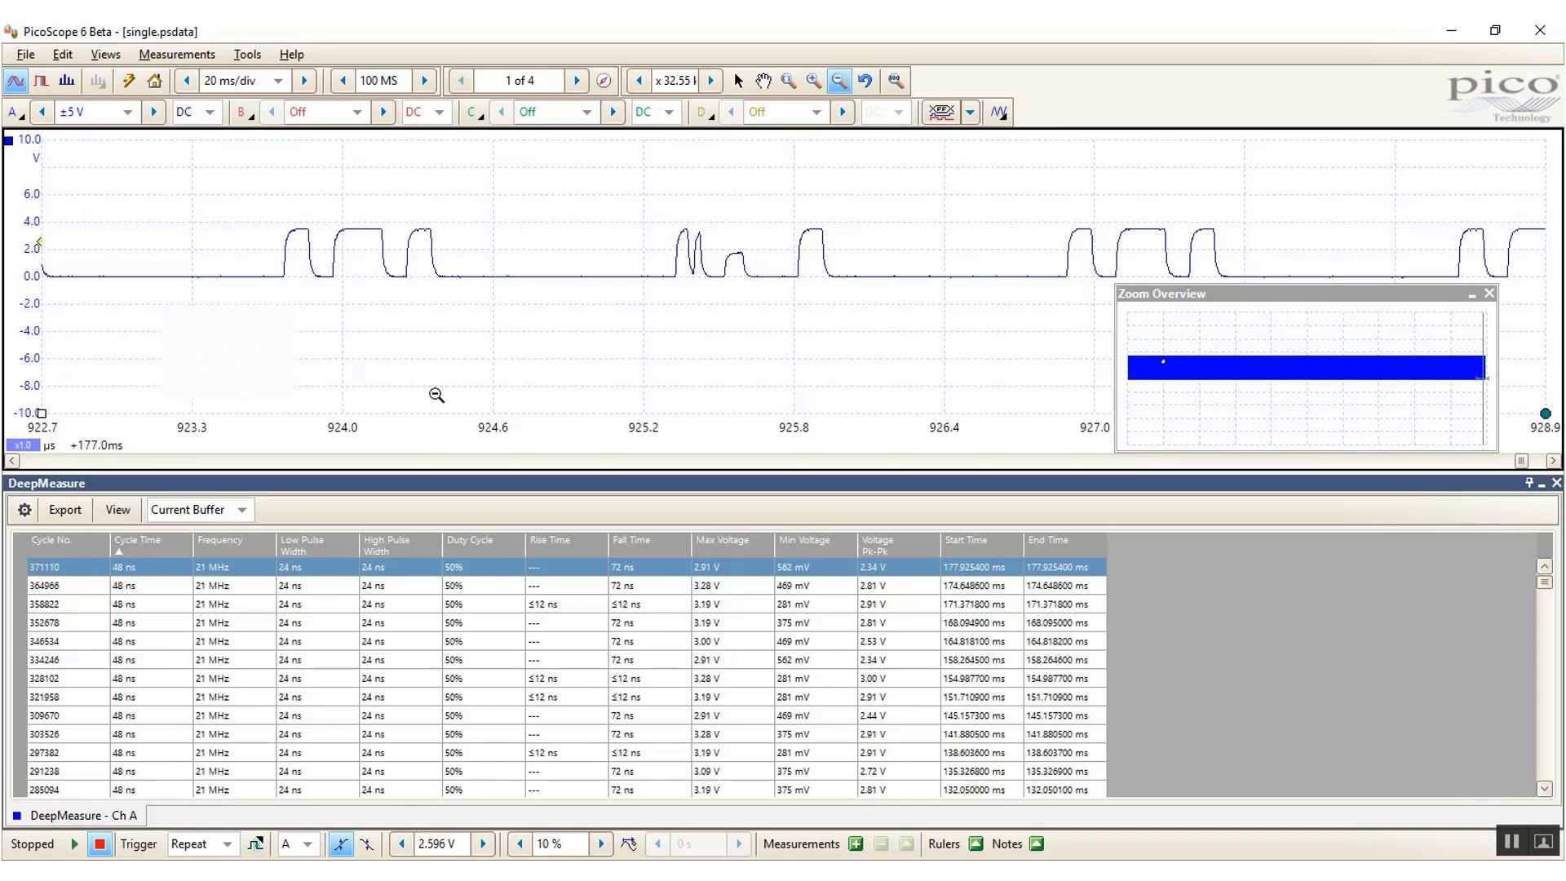
pyautogui.click(55, 514)
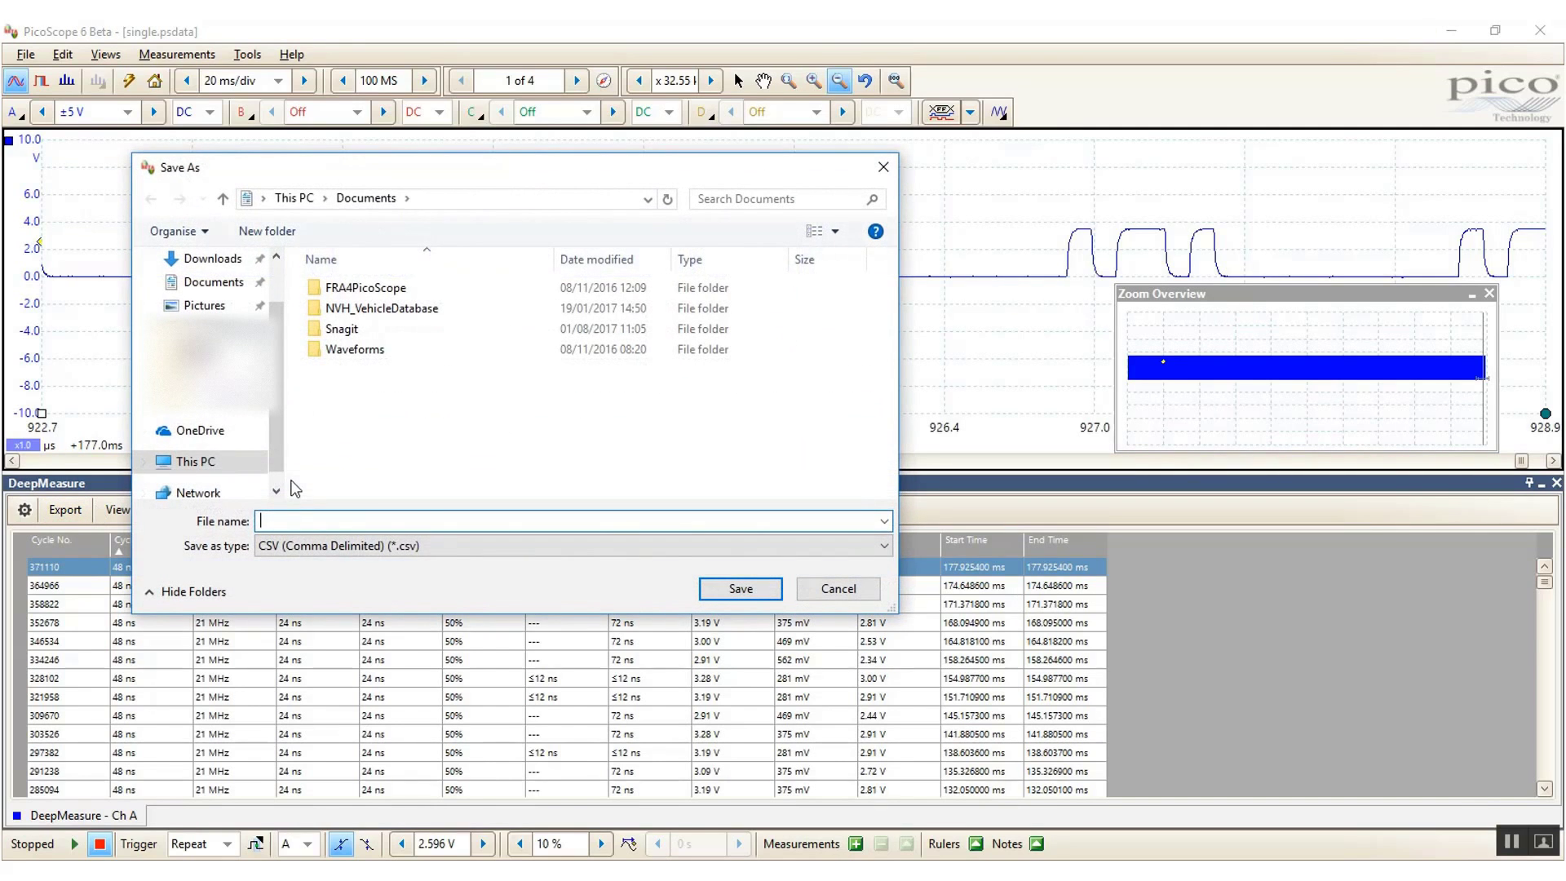
pyautogui.click(462, 552)
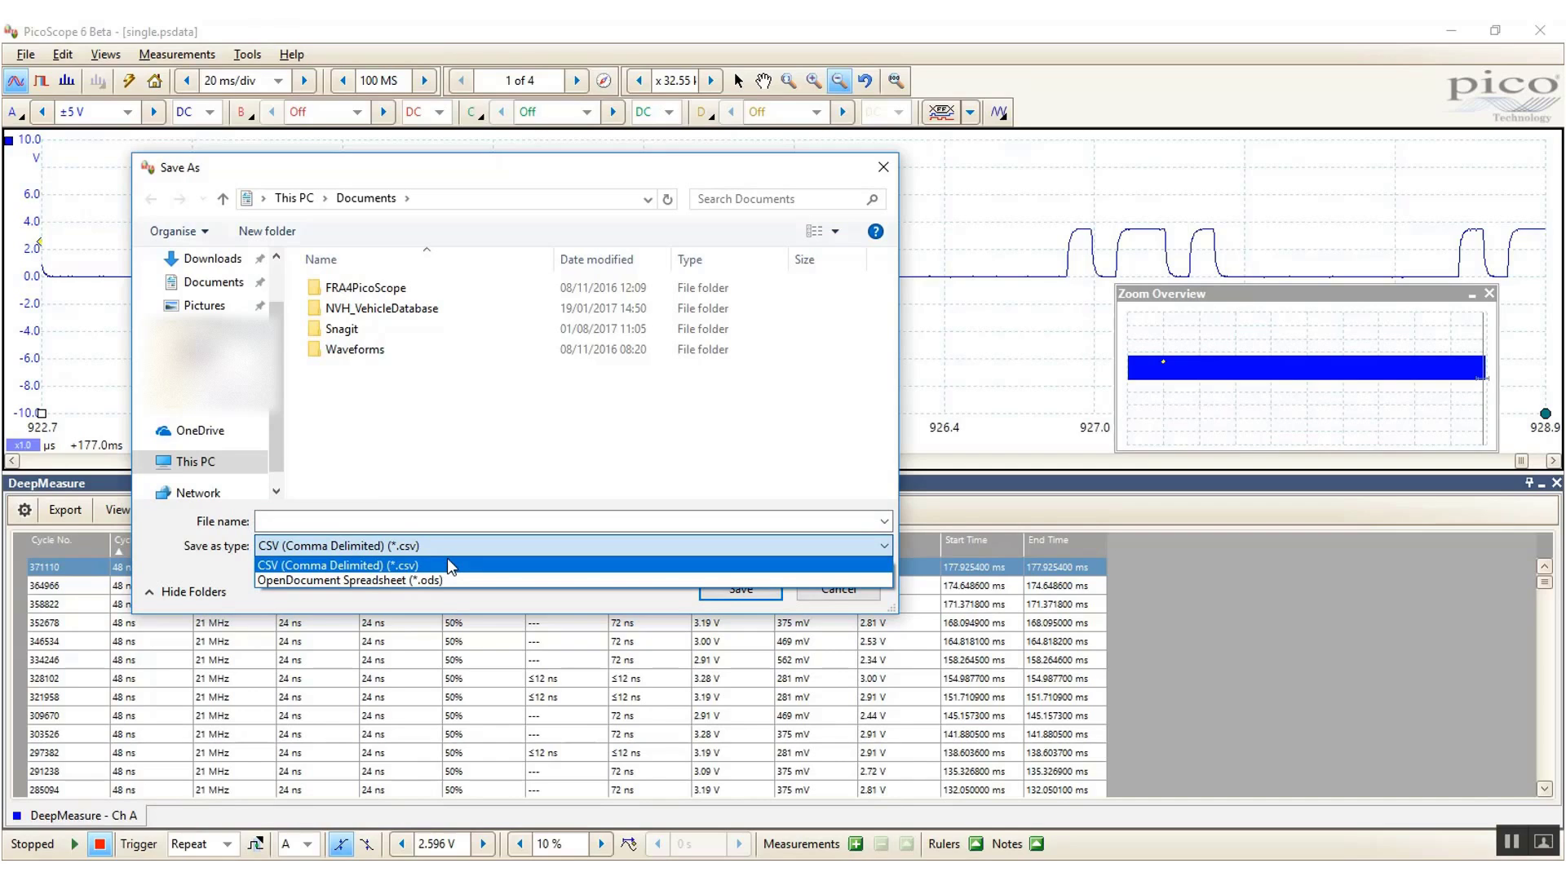
pyautogui.click(447, 564)
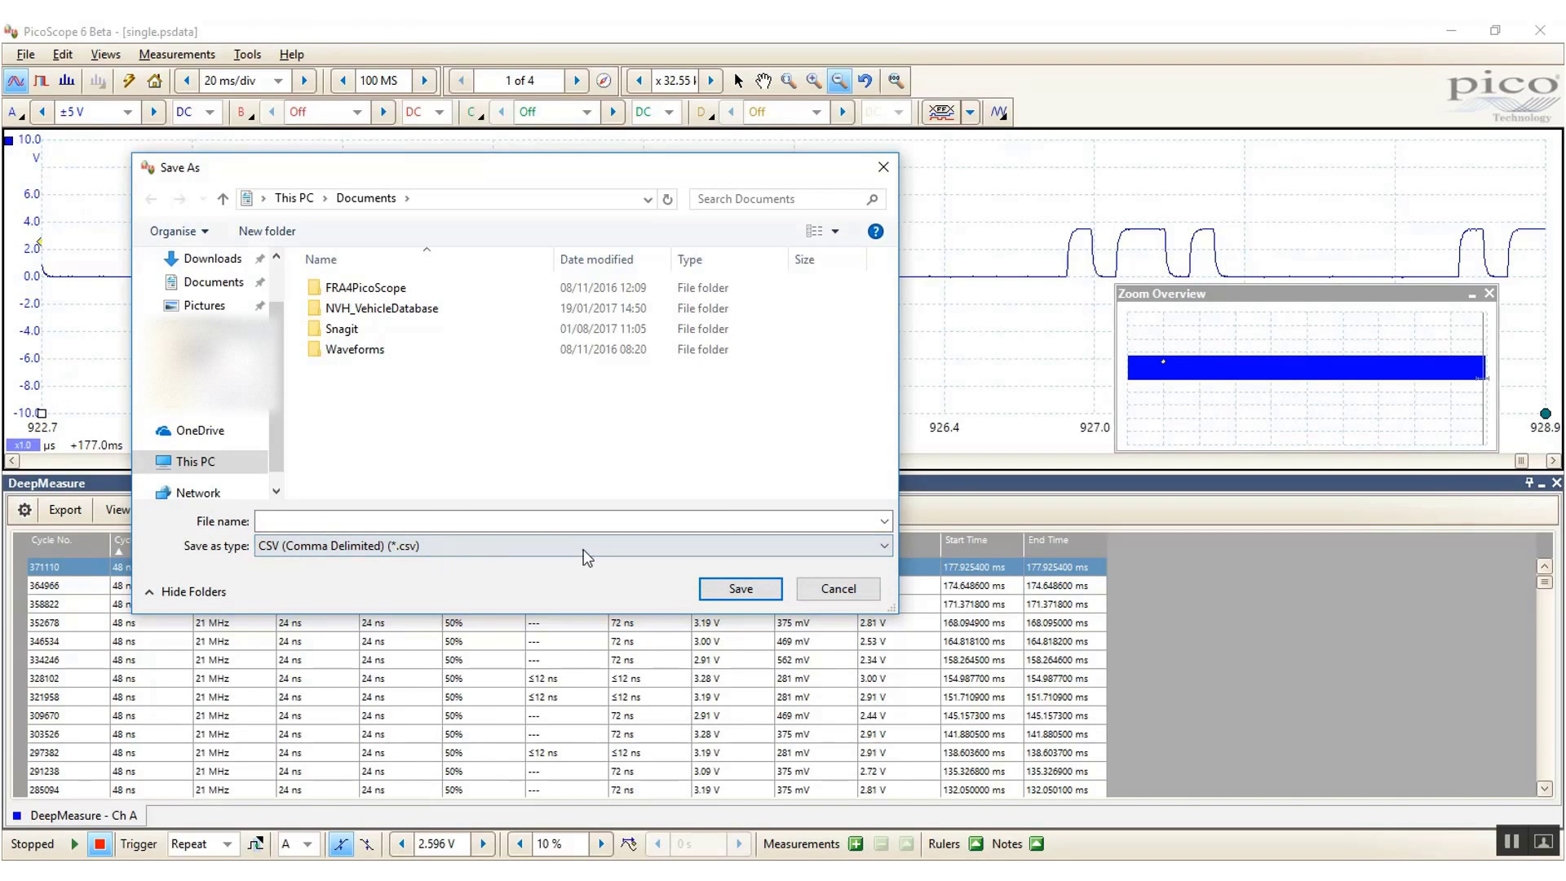
pyautogui.click(886, 166)
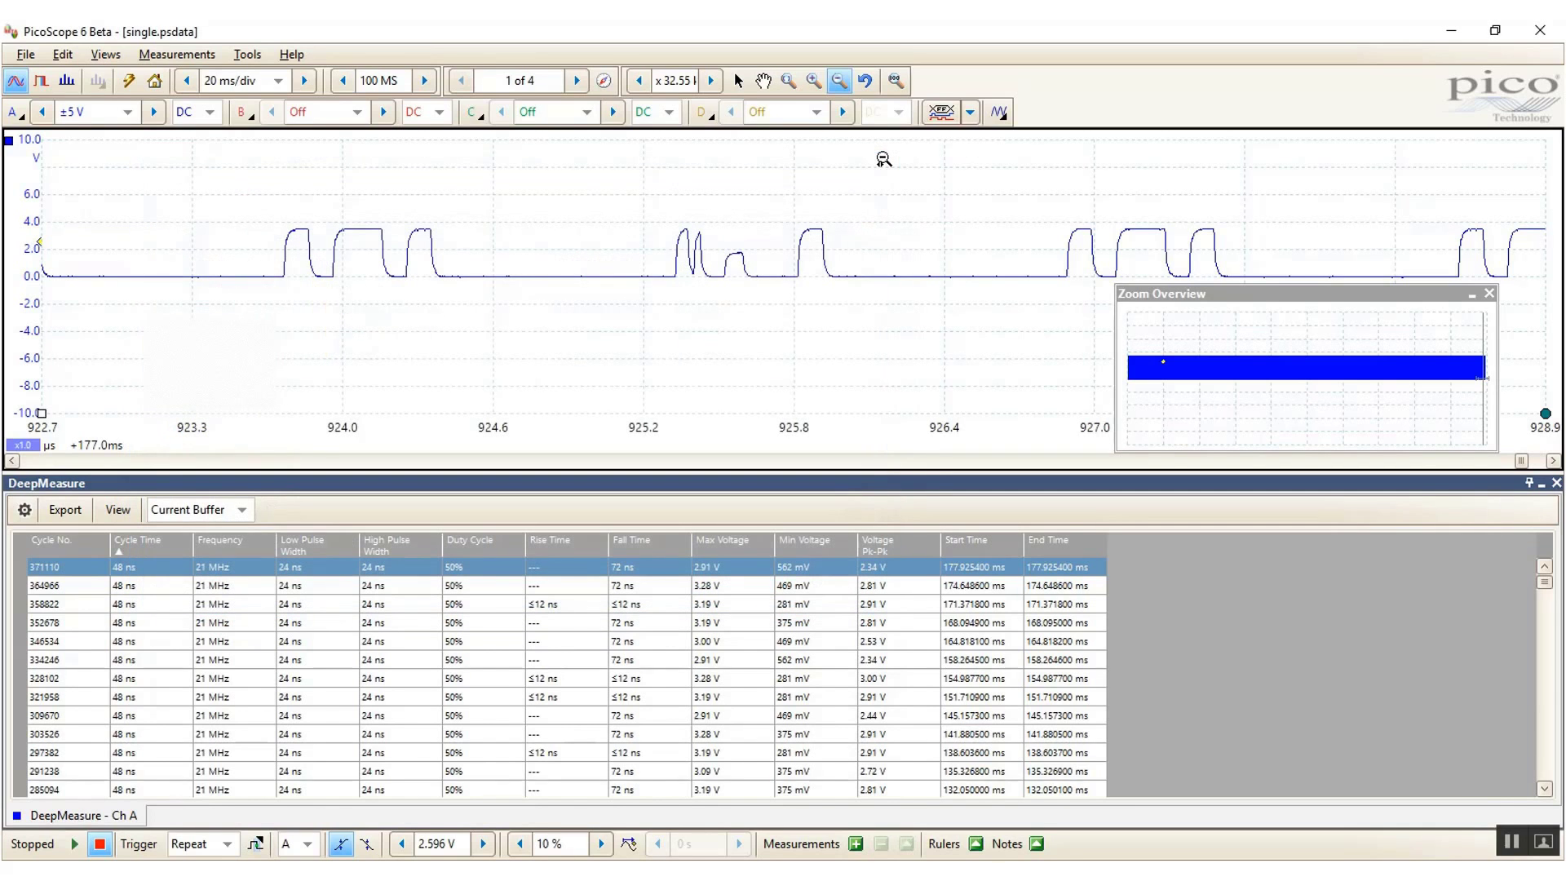